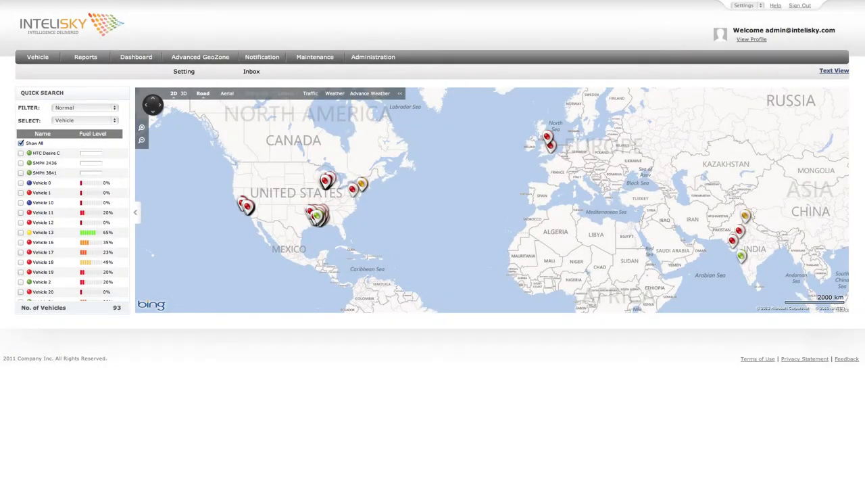
Bring up the Vehicle Locate page to map all 91 fleet vehicles with their fuel levels.
mouse_move(43, 54)
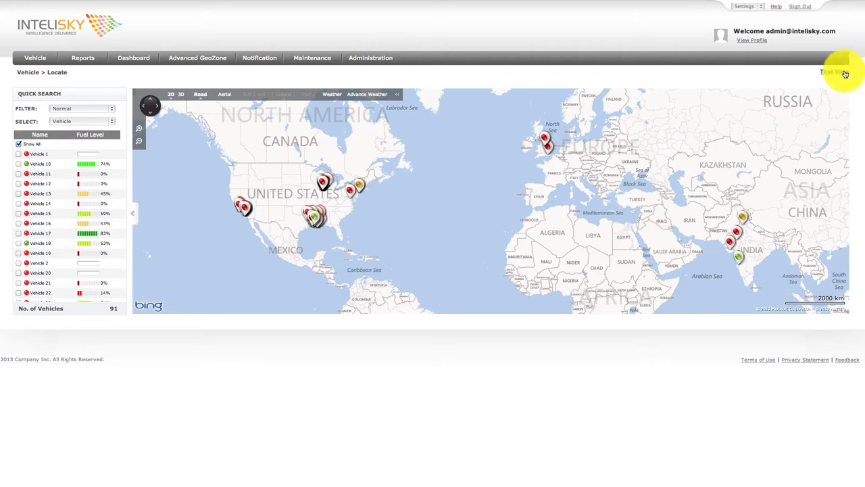
click(836, 72)
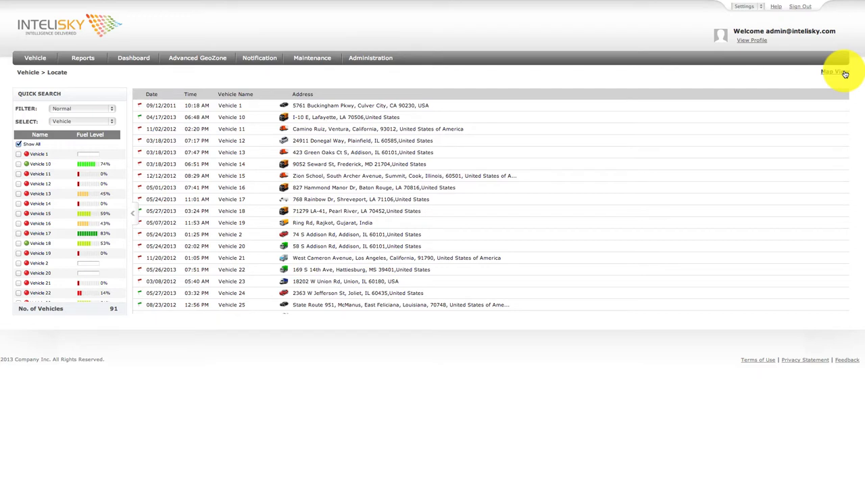
click(836, 71)
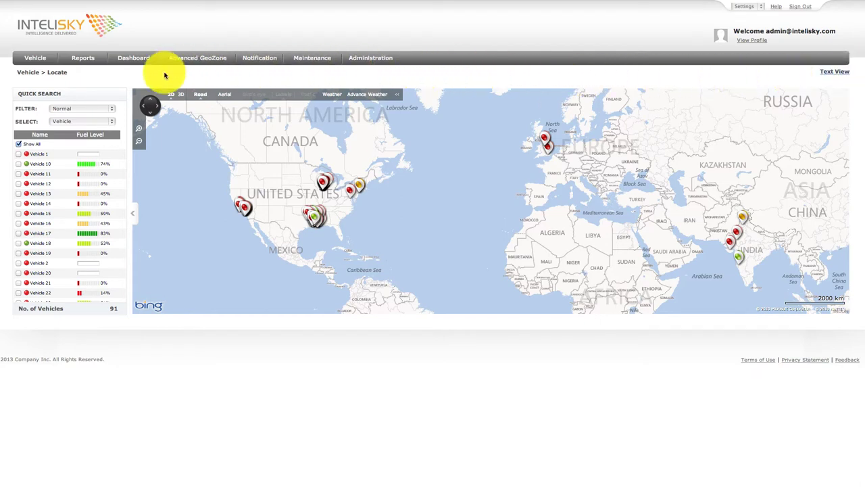
Use Advance Search by Closest Vehicle to rank vehicles from Vehicle 58, then zoom to its street.
click(110, 109)
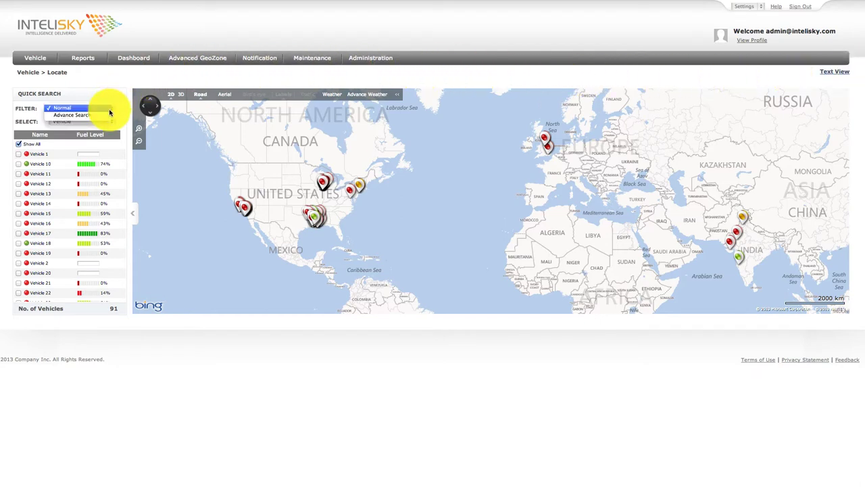
click(109, 116)
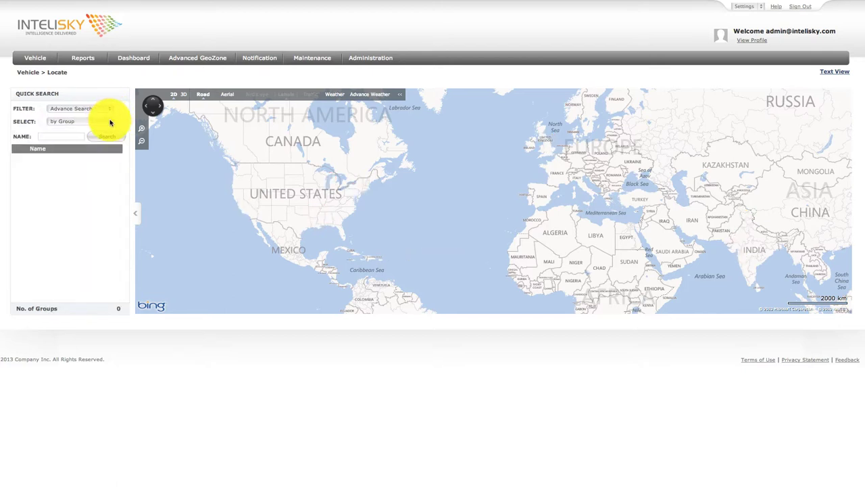
click(110, 122)
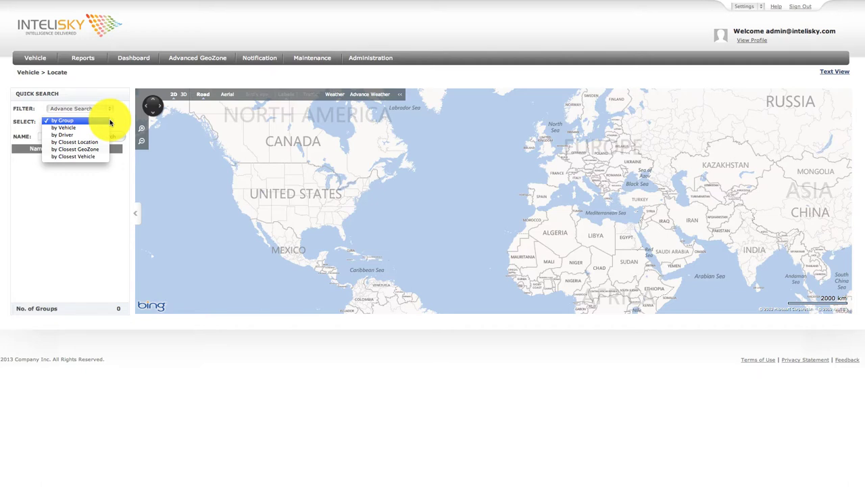
click(98, 157)
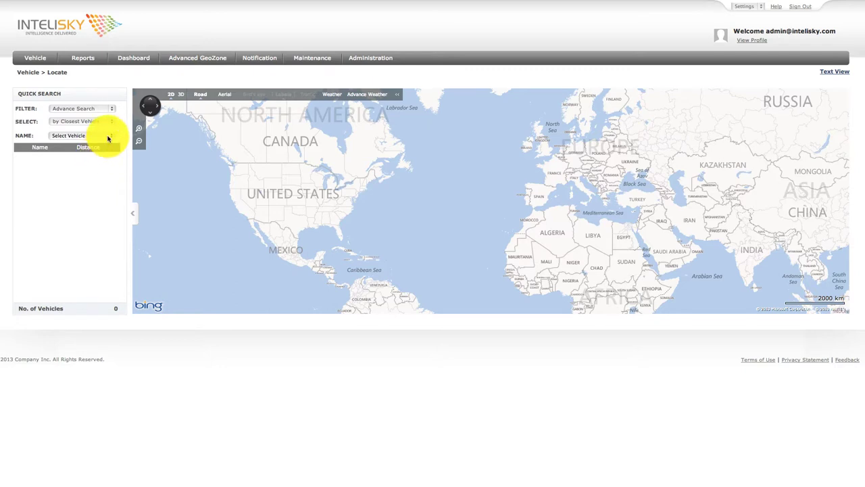
click(109, 135)
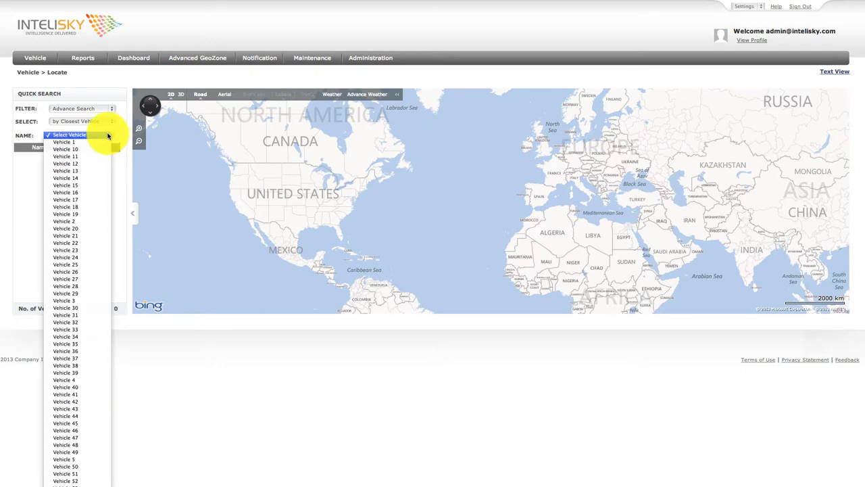
click(86, 480)
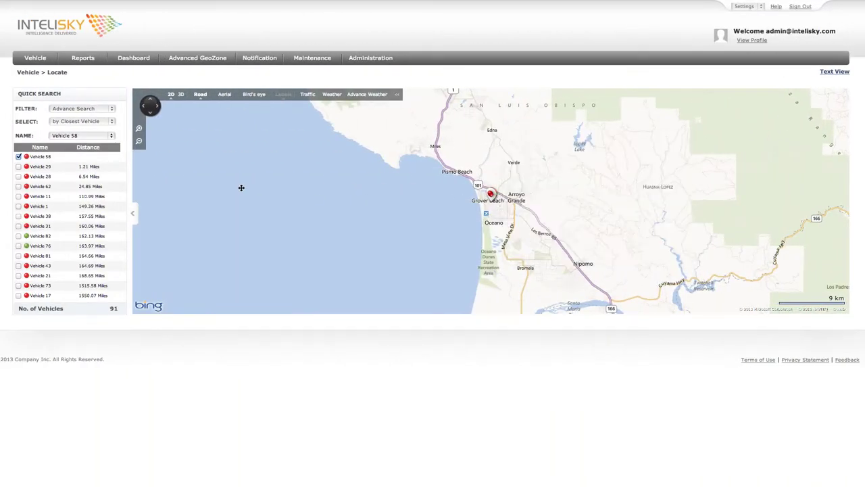
click(139, 130)
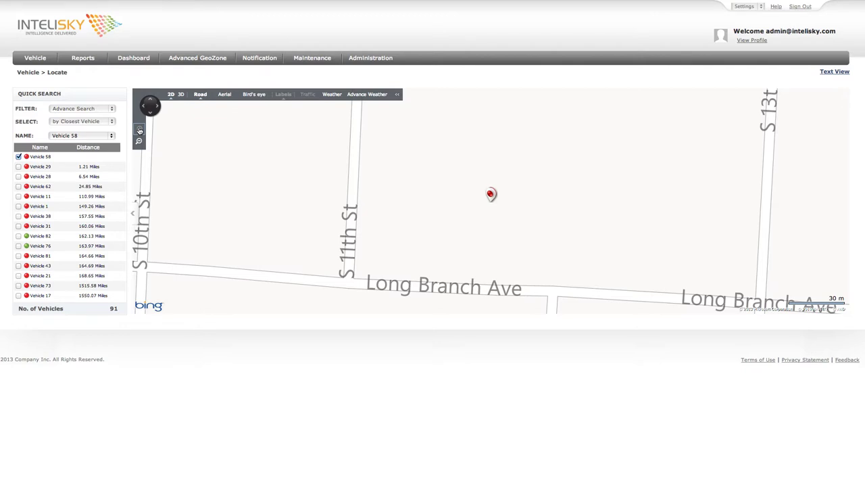
View Vehicle 58's block in Aerial, then Bird's eye imagery rotated to face north.
click(225, 95)
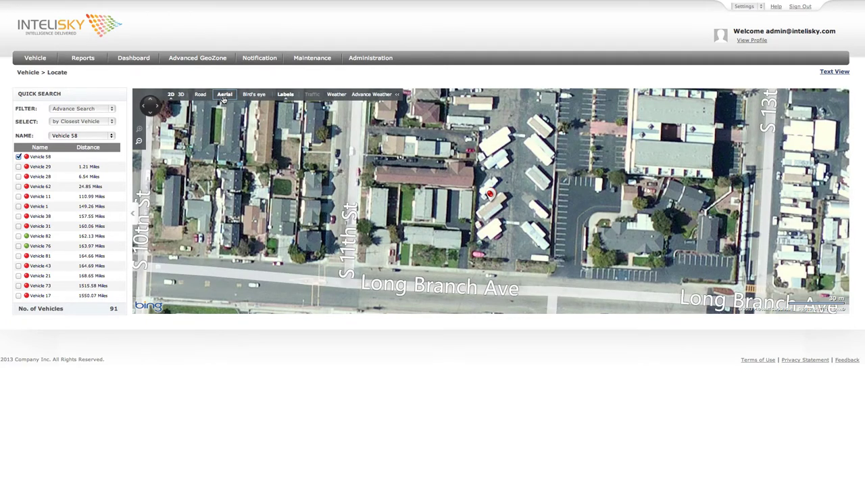
click(267, 98)
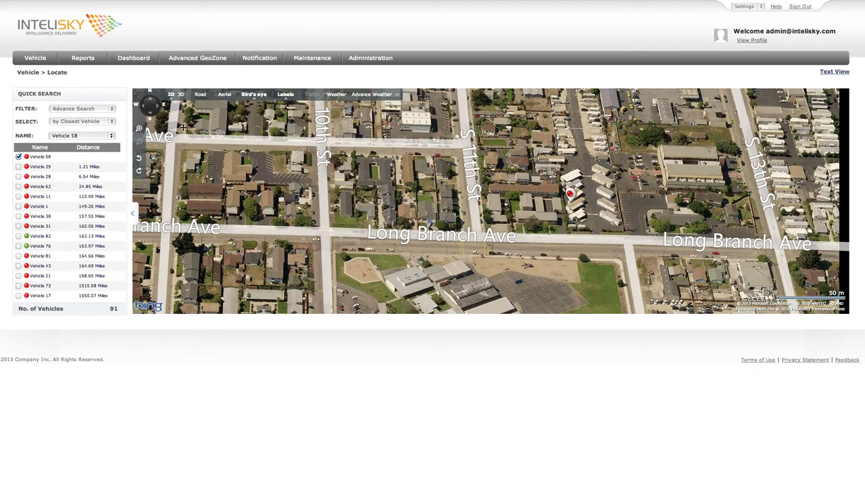
click(151, 120)
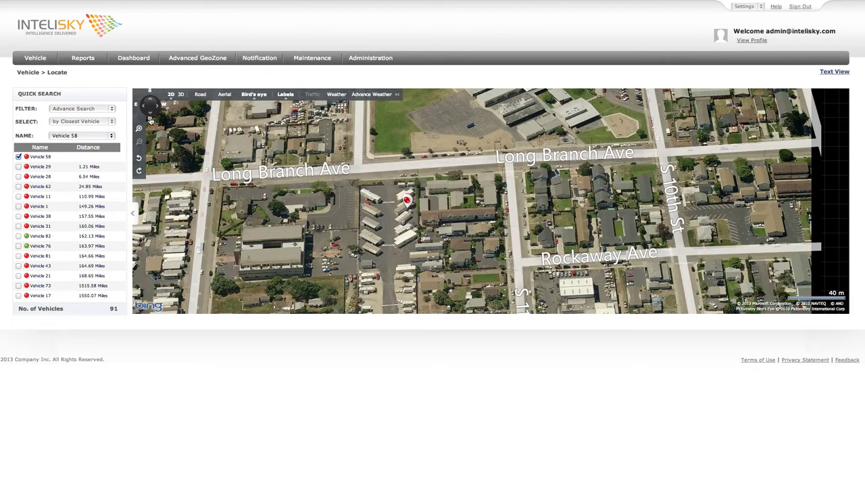
click(150, 119)
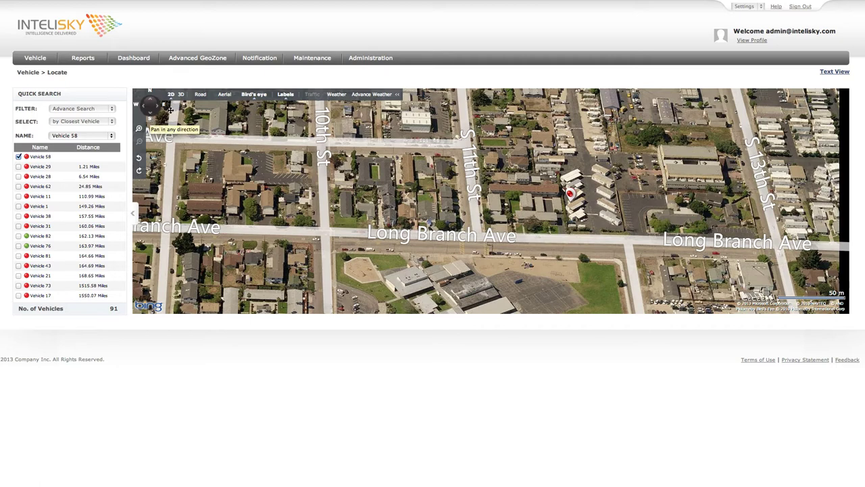
mouse_move(370, 57)
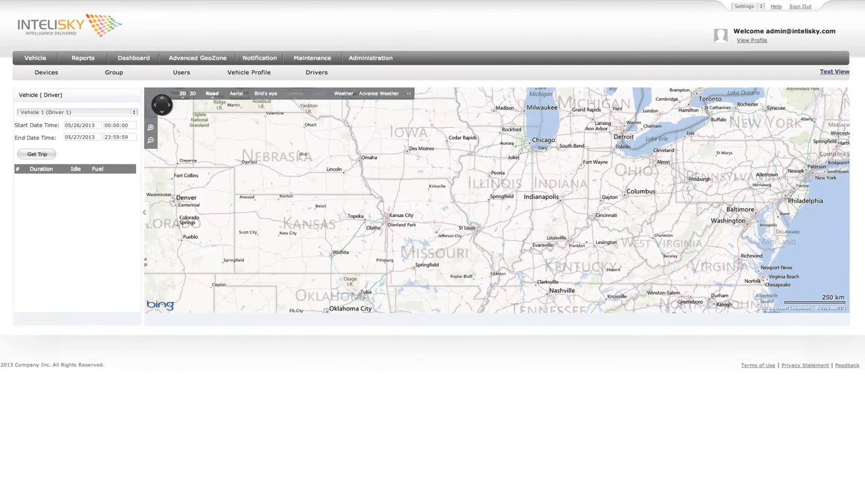
Load Vehicle 31 (Driver 31) trips from start date 05/25/2013 on the Route Replay page.
mouse_move(20, 58)
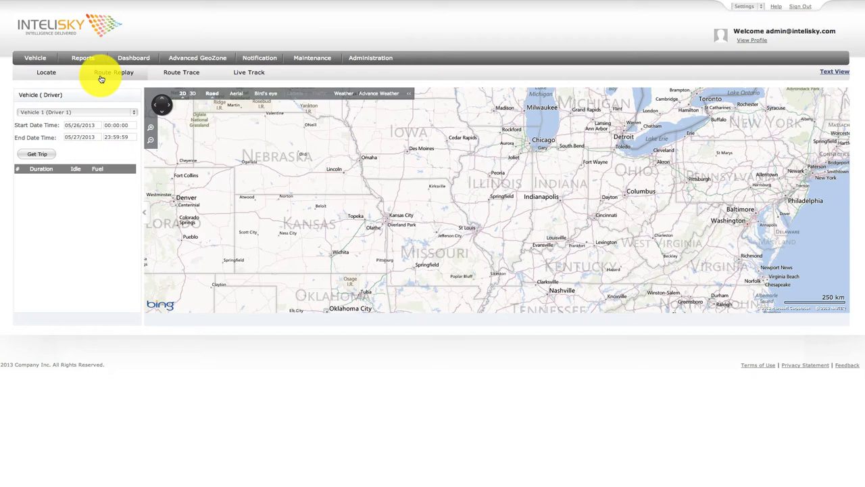
click(132, 112)
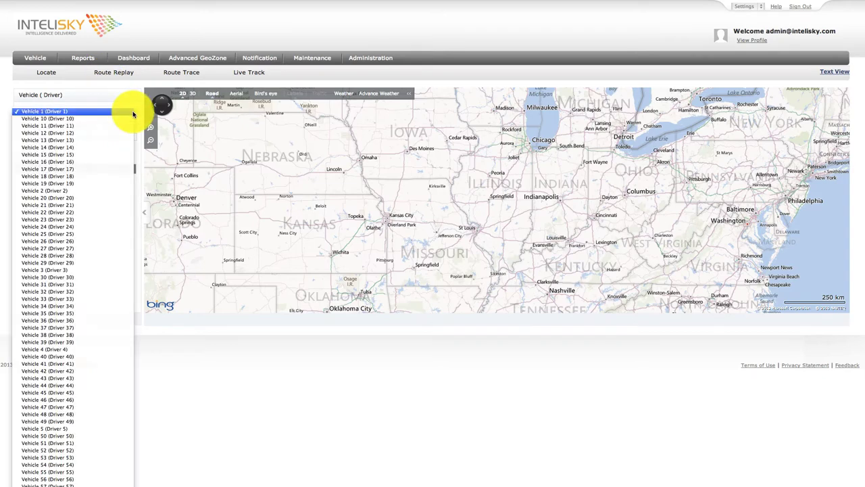
click(114, 284)
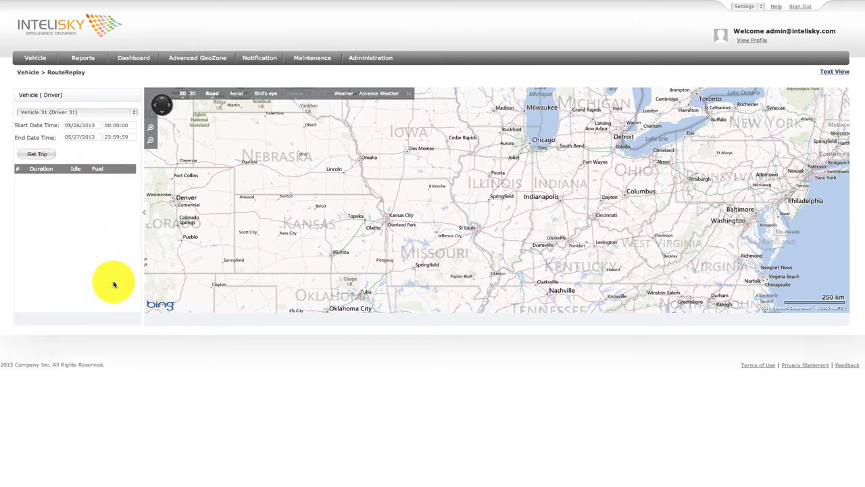
click(92, 125)
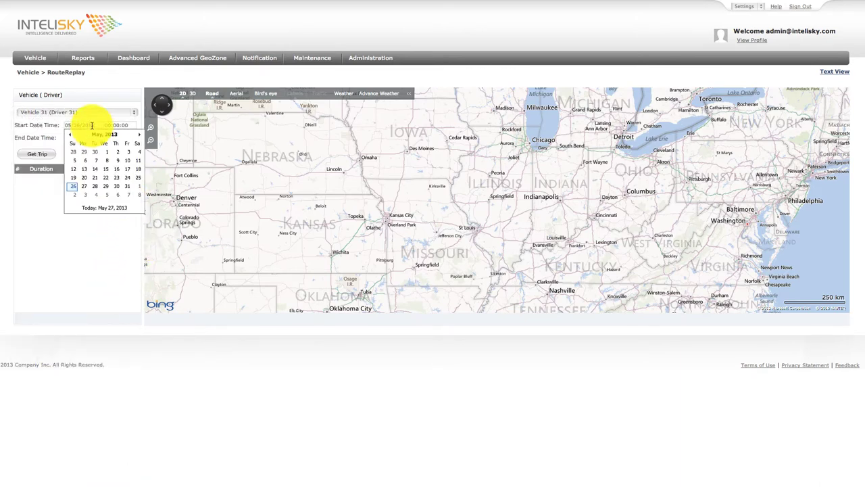
click(137, 178)
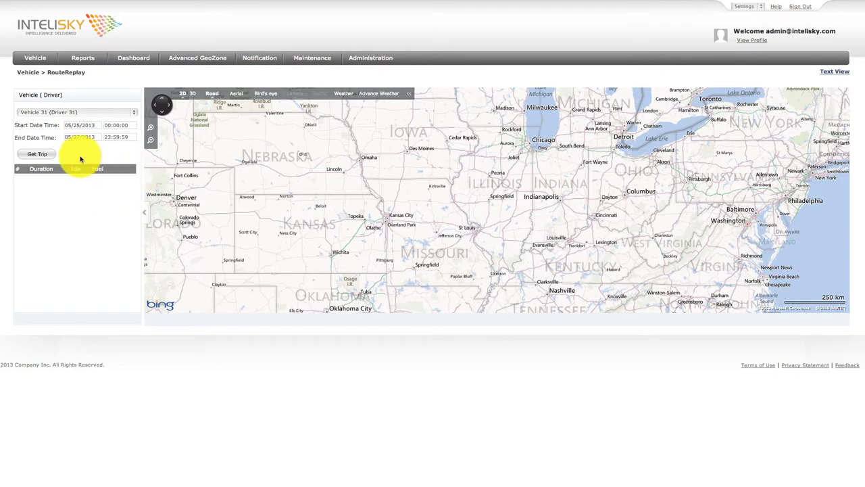
click(44, 157)
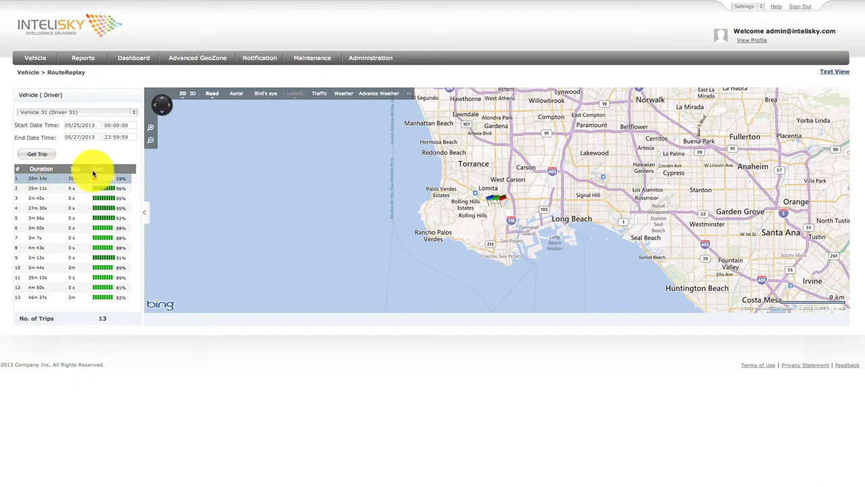
Show Vehicle 31's trip 2 on the map and view a route point's Vehicle and Advance details.
mouse_move(57, 181)
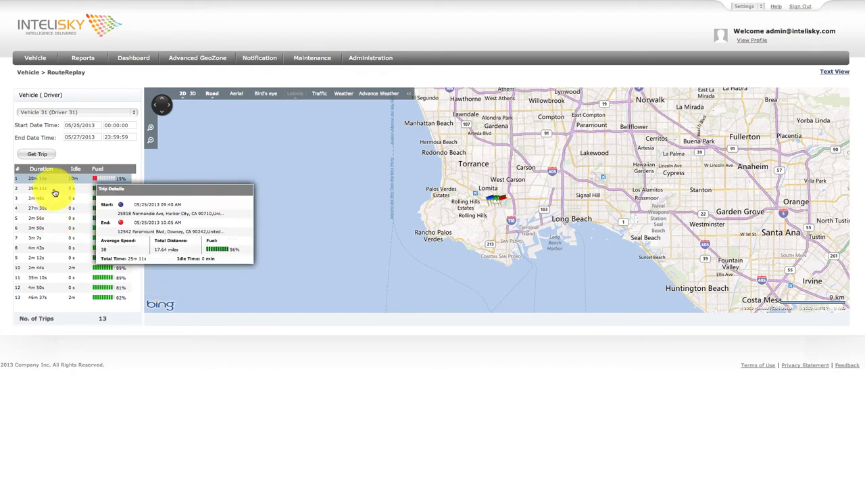
click(54, 192)
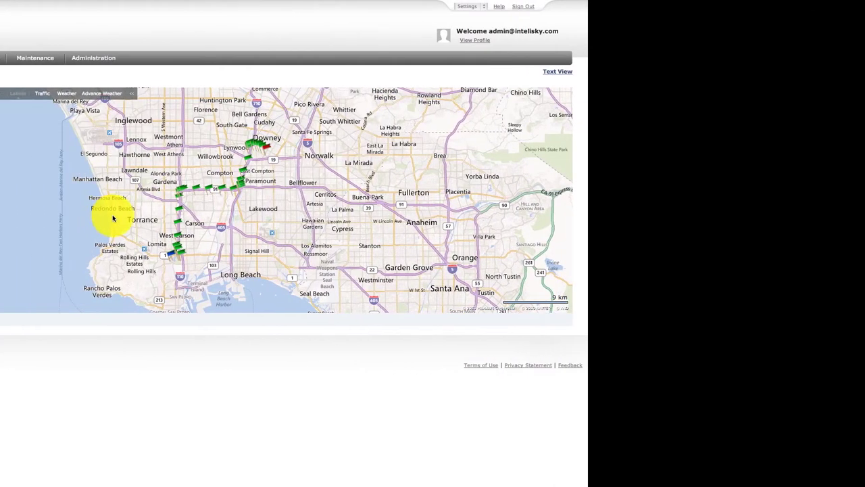
click(474, 198)
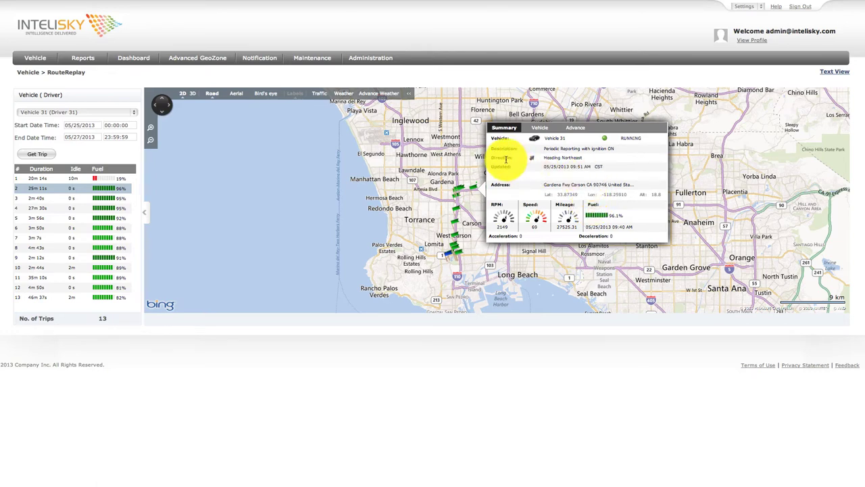
click(545, 131)
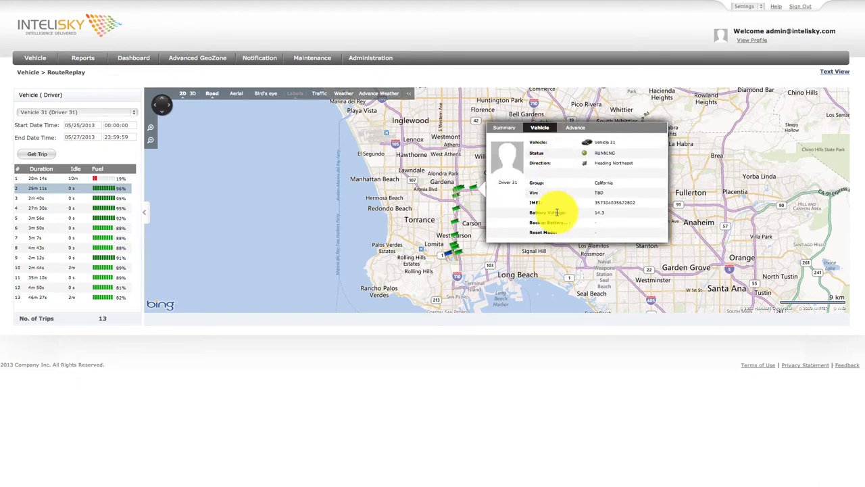
click(575, 131)
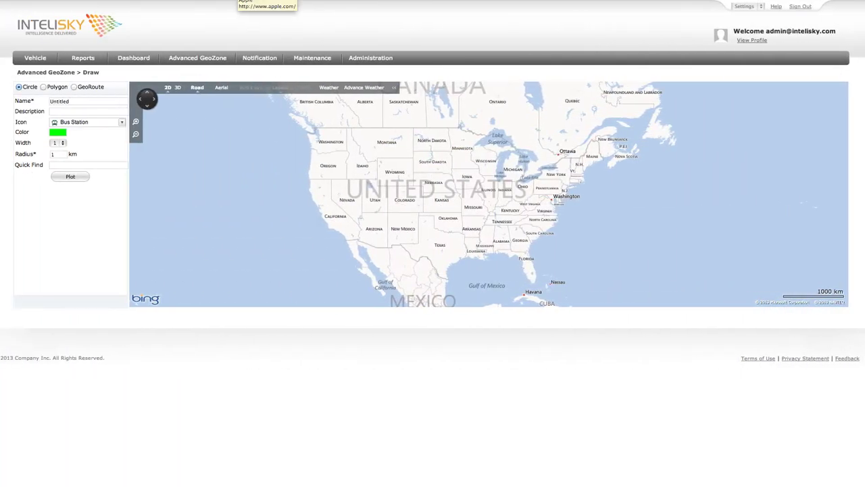
mouse_move(228, 58)
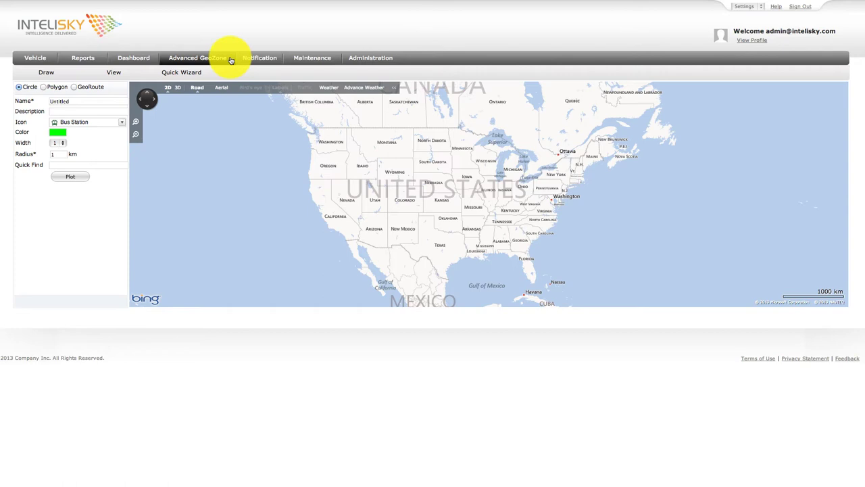
Start a GeoRoute named 'chicago to la' with the description 'long trip'.
click(57, 74)
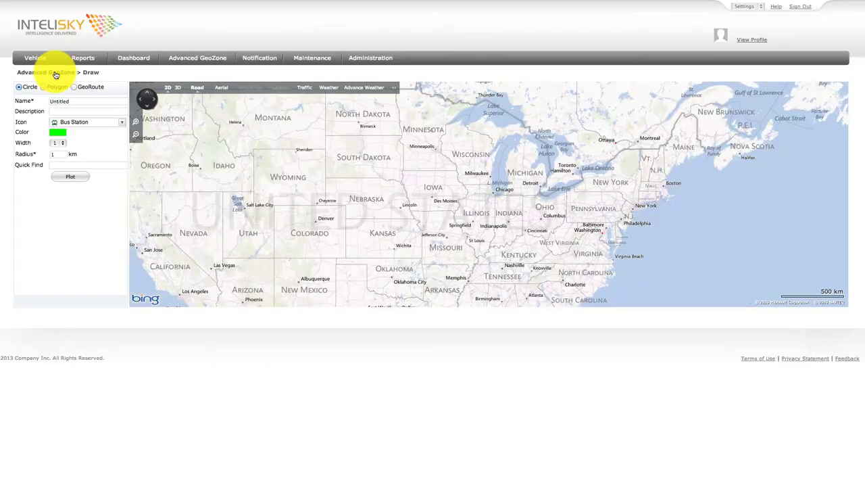
click(74, 87)
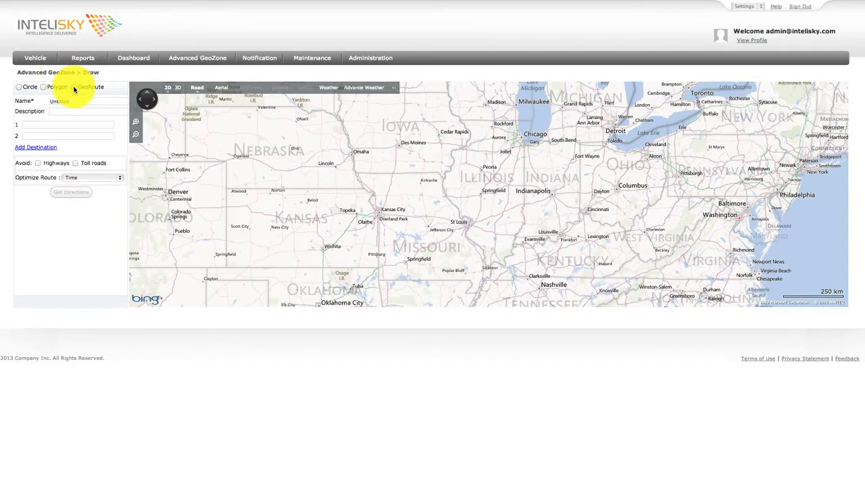
double_click(63, 100)
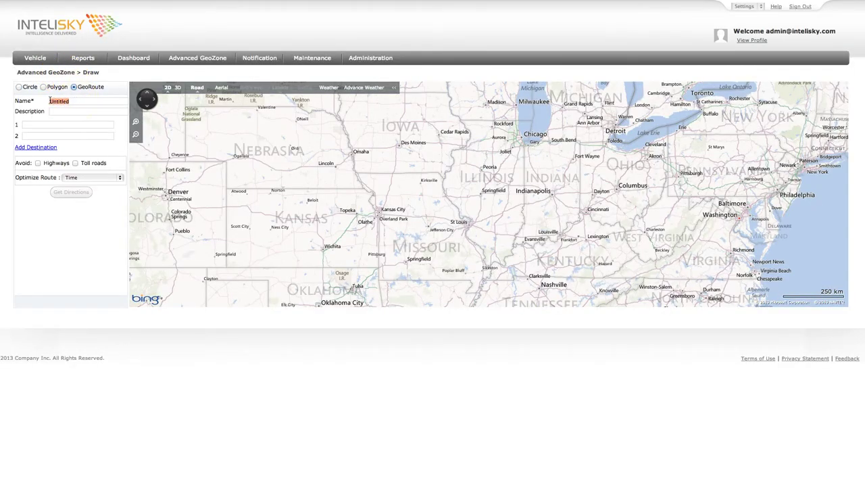
text(chicago to la)
key(Tab)
text(long trip)
Enter destinations Chicago, IL and Los Angeles, CA and get the route's directions.
click(106, 123)
text(Chicago, ILLos )
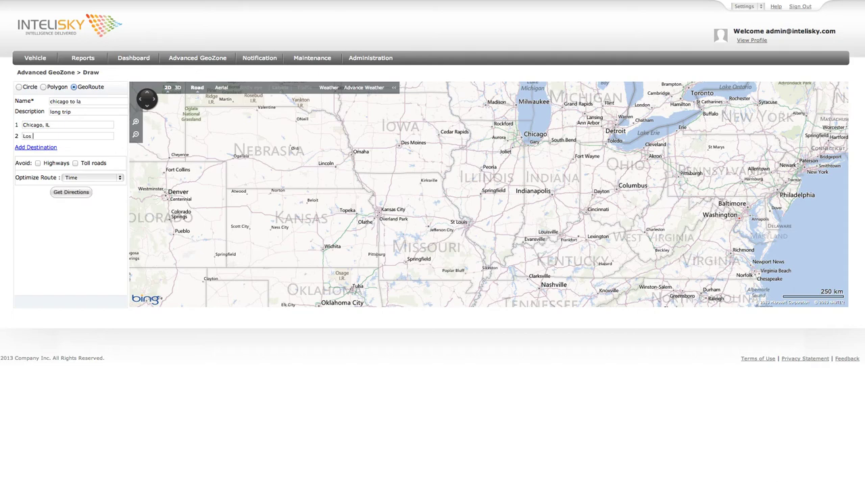
text(Angeles, ca)
key(BackSpace)
key(BackSpace)
text(CA)
click(85, 195)
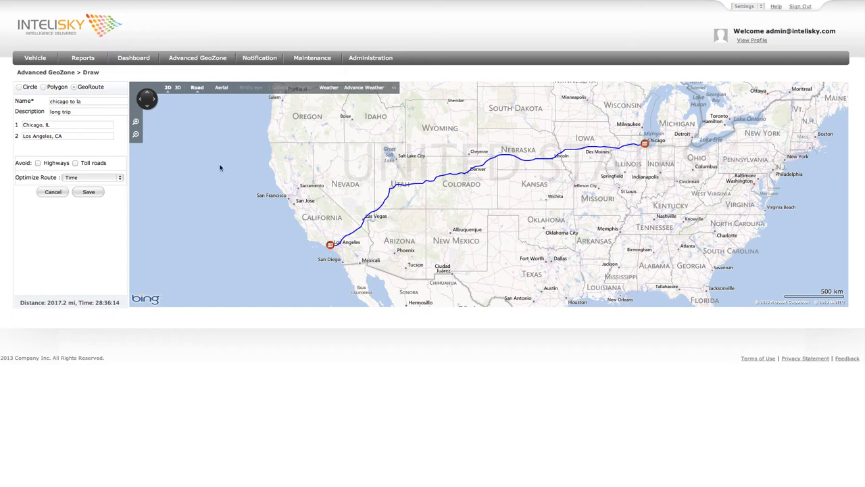
Go to the Notification menu in the top navigation bar.
click(265, 63)
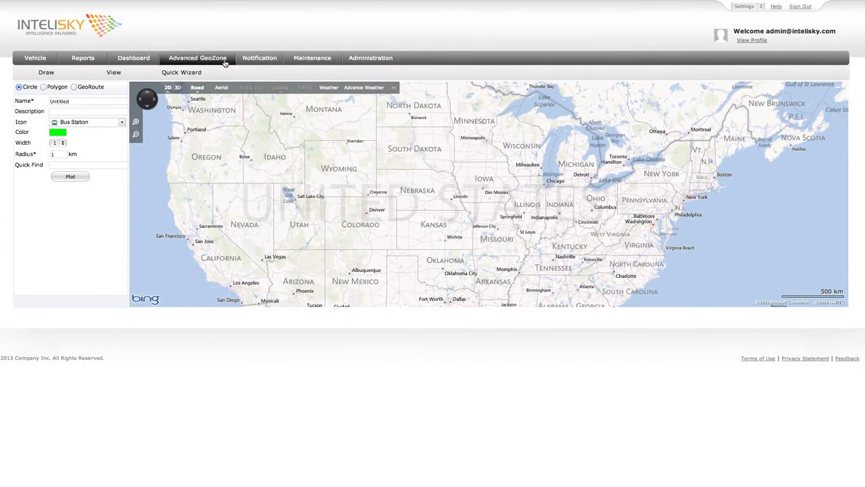
Start a new Polygon geozone named 'Chicago' with the description 'Office'.
click(228, 63)
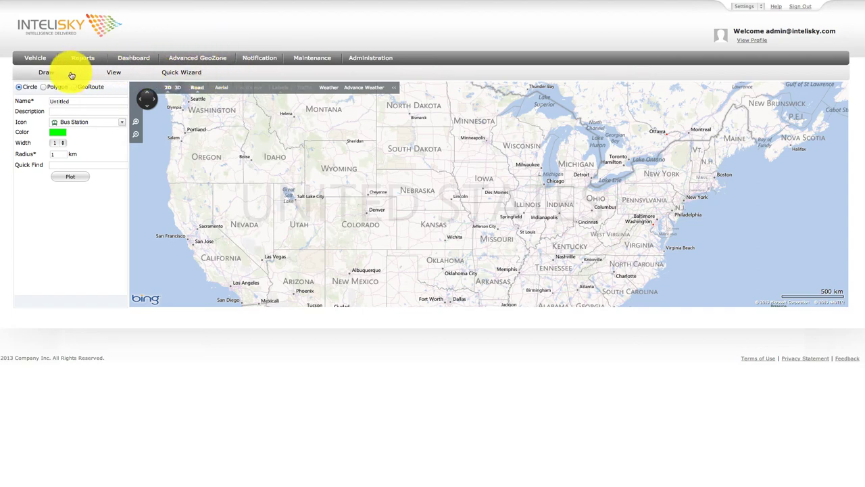
click(47, 74)
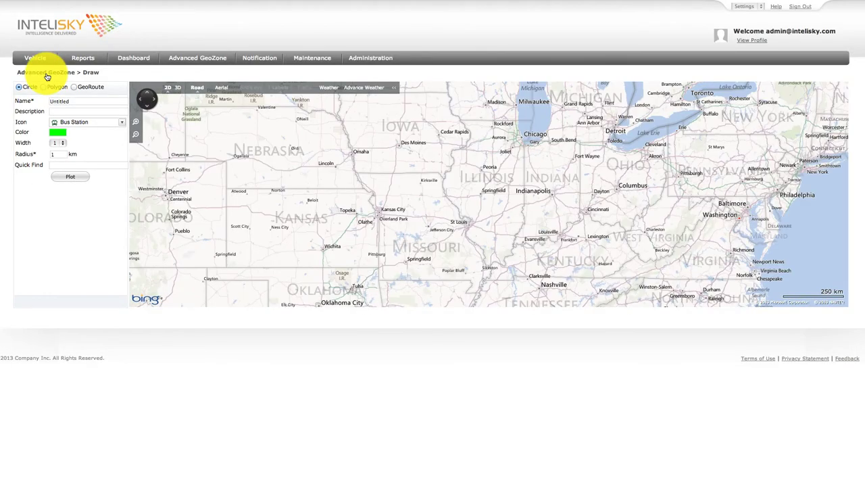
click(43, 87)
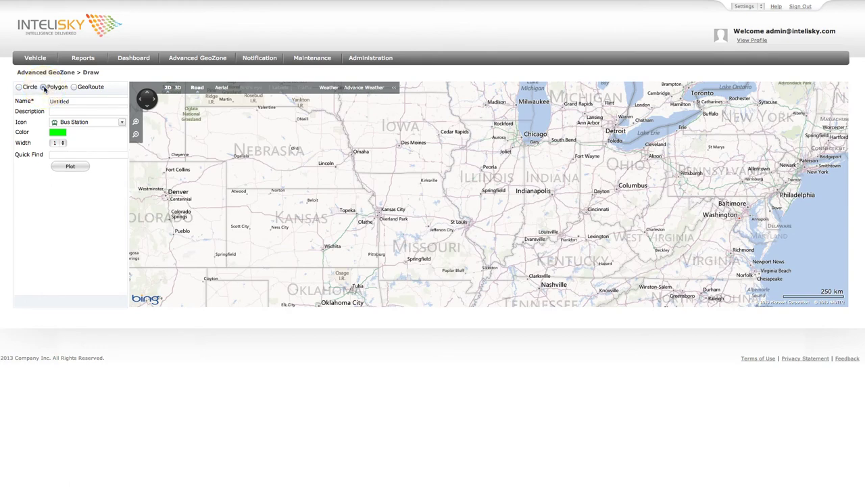
drag(74, 101, 46, 100)
text(Chicago)
text(Office)
Plot '1 n State st, Chicago, IL' in Quick Find to center the map on downtown Chicago.
click(56, 154)
text(1 n State st, Chicago, IL)
click(61, 167)
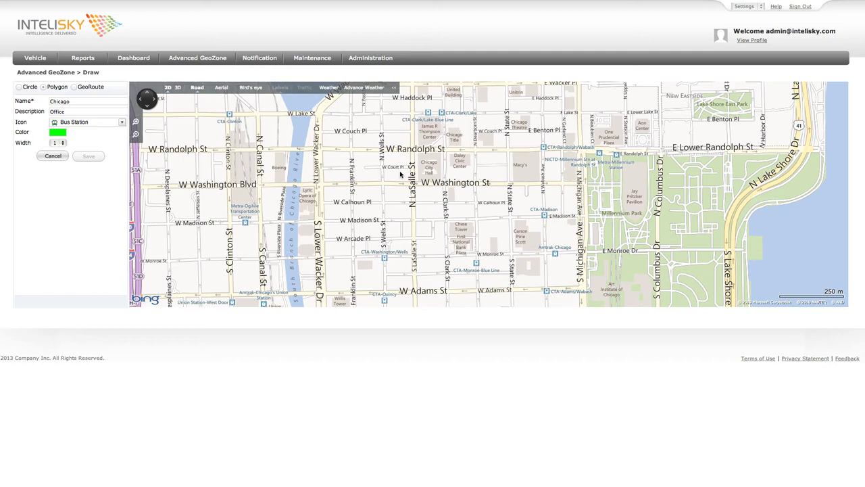
click(475, 183)
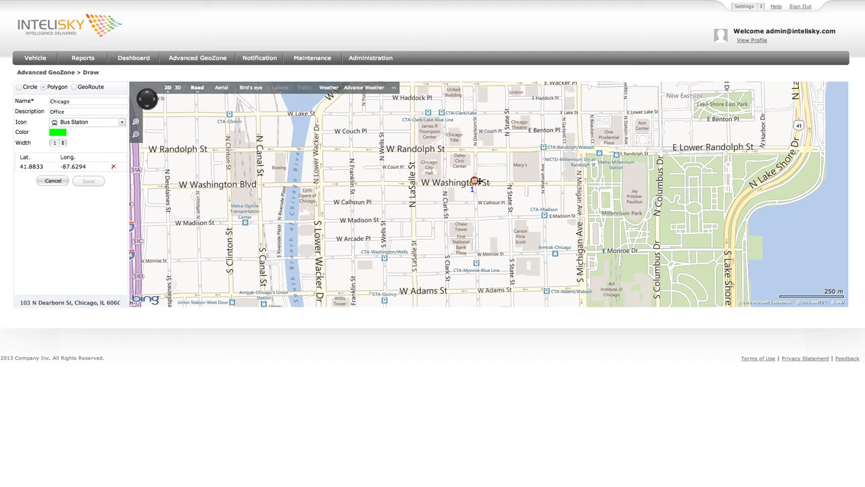
click(511, 171)
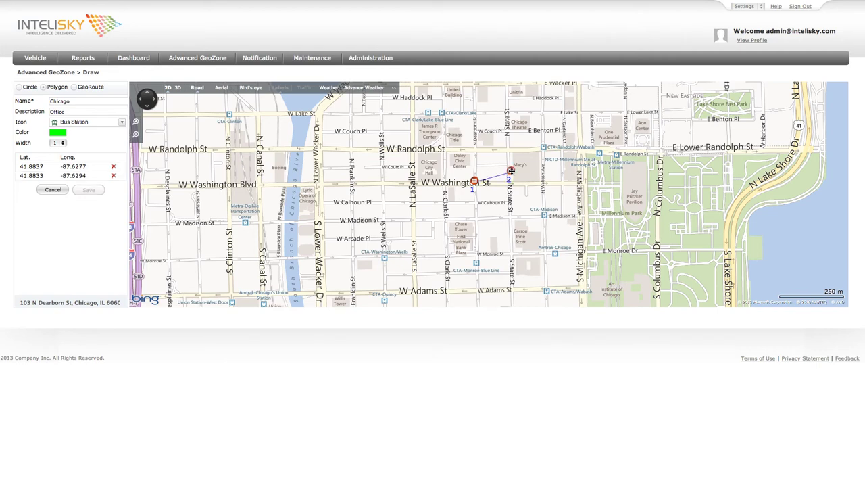
click(522, 186)
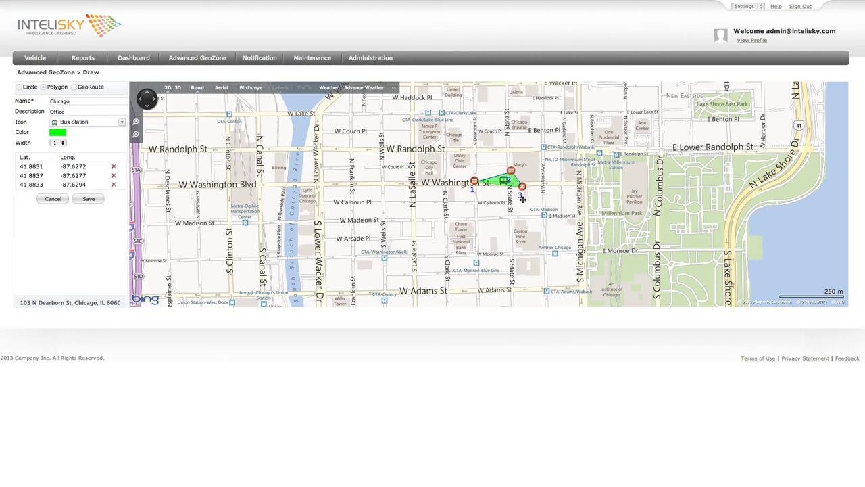
click(522, 199)
click(512, 206)
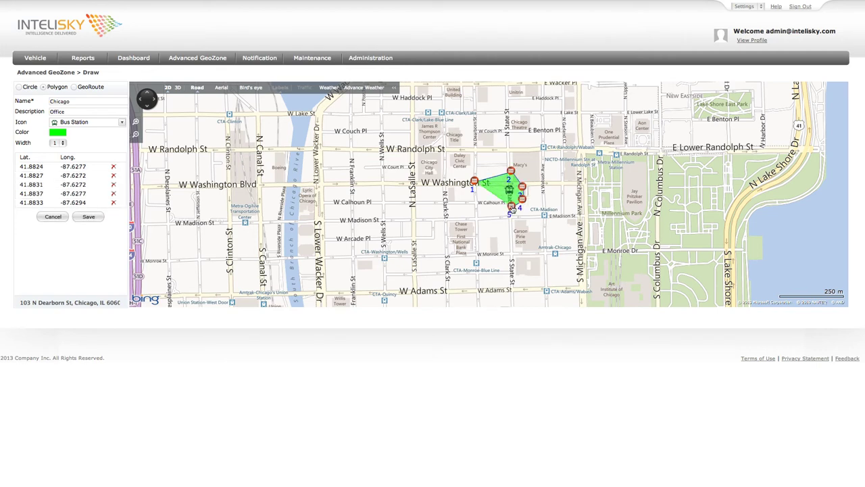
click(499, 213)
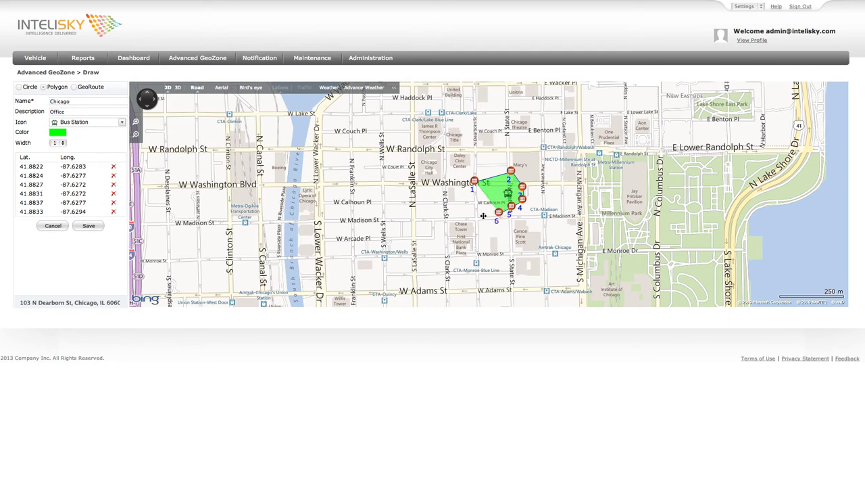
click(482, 215)
click(472, 200)
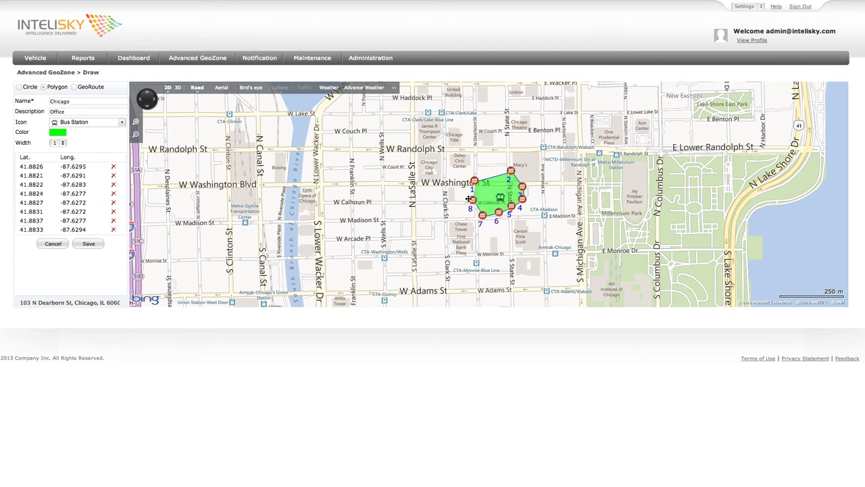
click(459, 193)
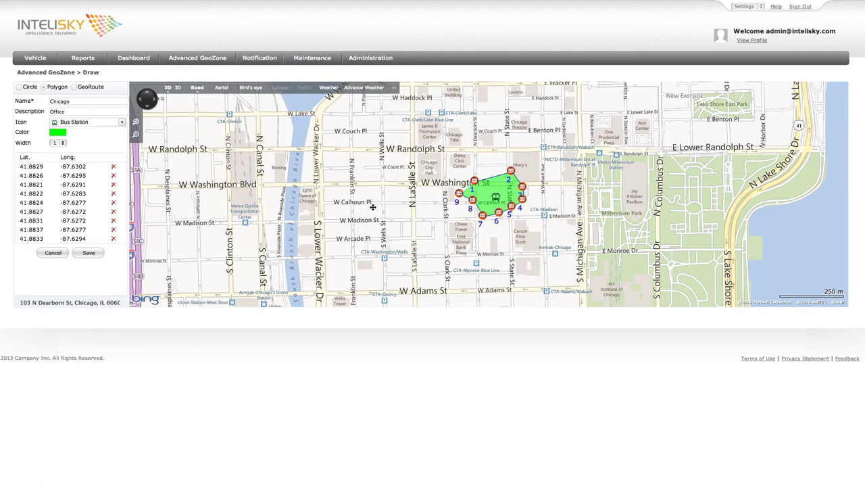
click(113, 240)
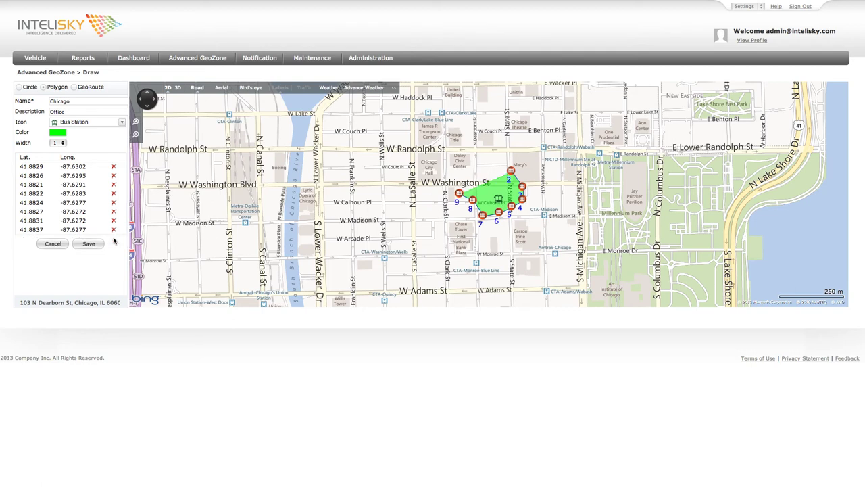
click(113, 230)
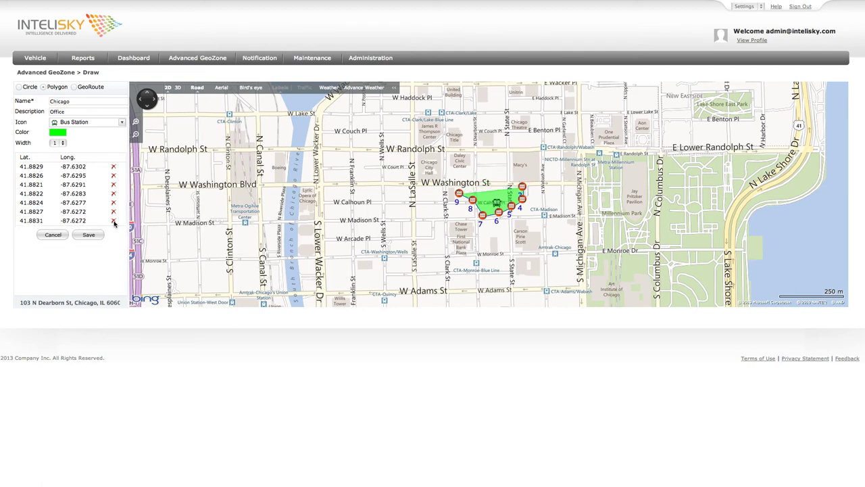
click(113, 221)
click(114, 212)
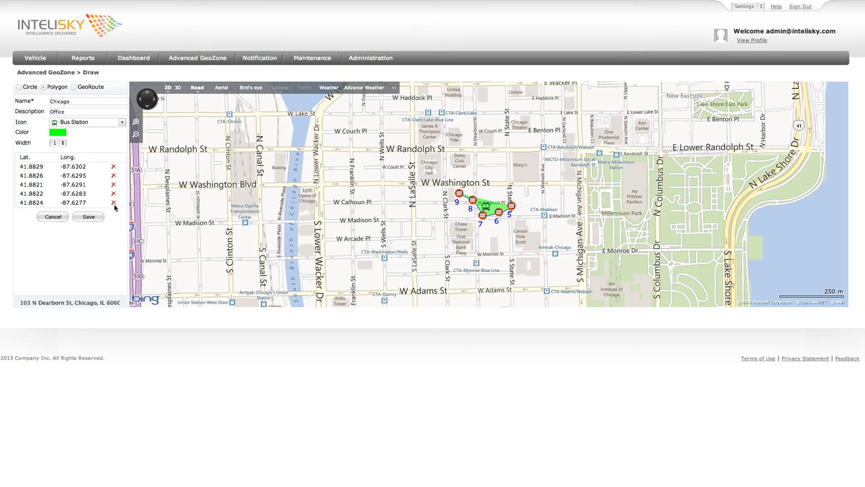
click(114, 203)
click(114, 194)
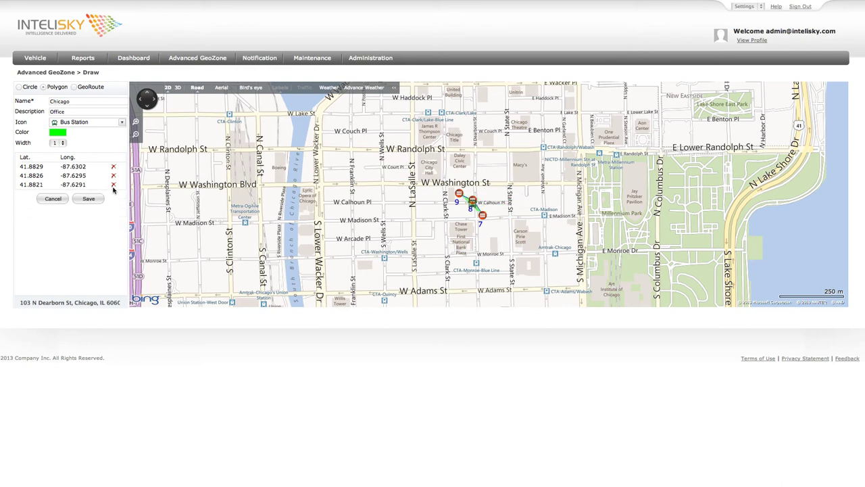
click(114, 185)
click(113, 175)
click(113, 169)
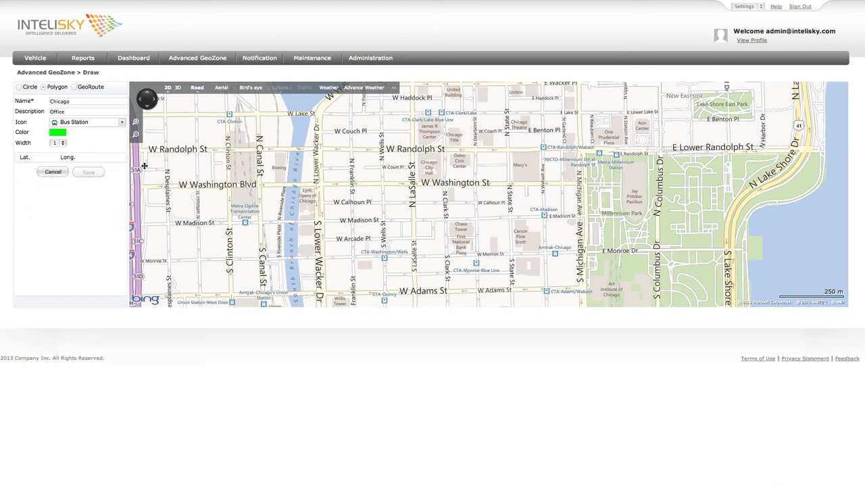
Place eight polygon points around W Washington St and N Clark St and save the Chicago zone.
click(445, 151)
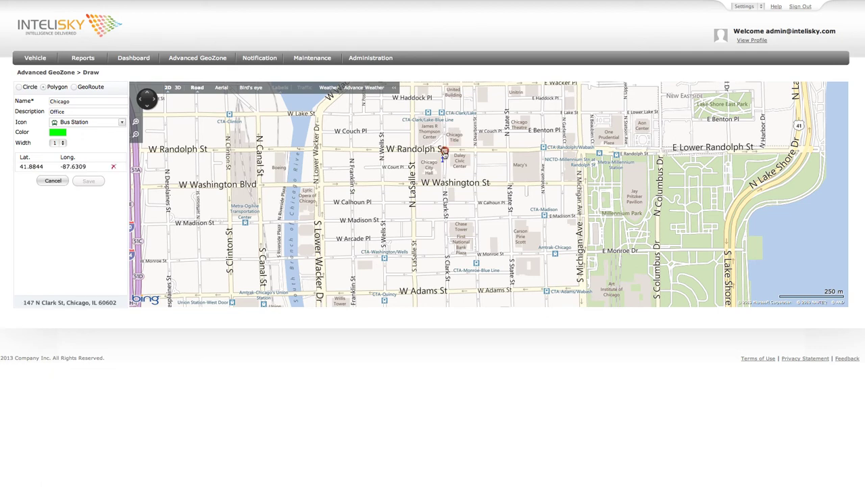
click(427, 167)
click(432, 195)
click(464, 199)
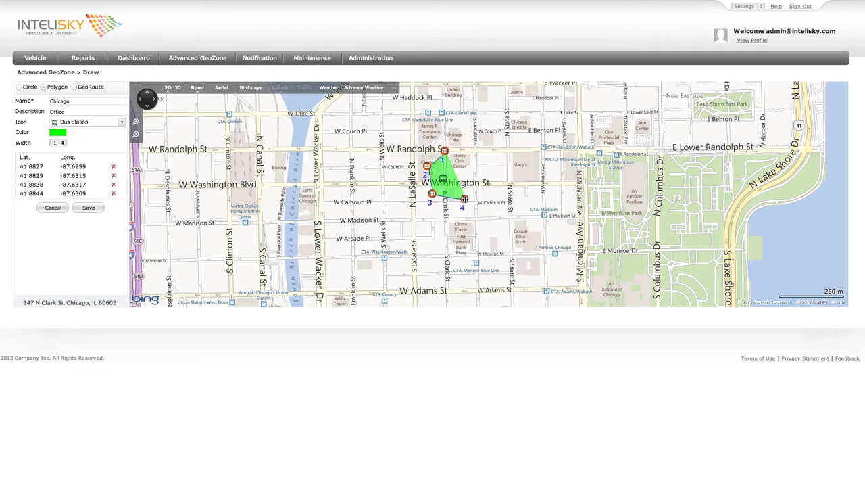
click(486, 189)
click(492, 171)
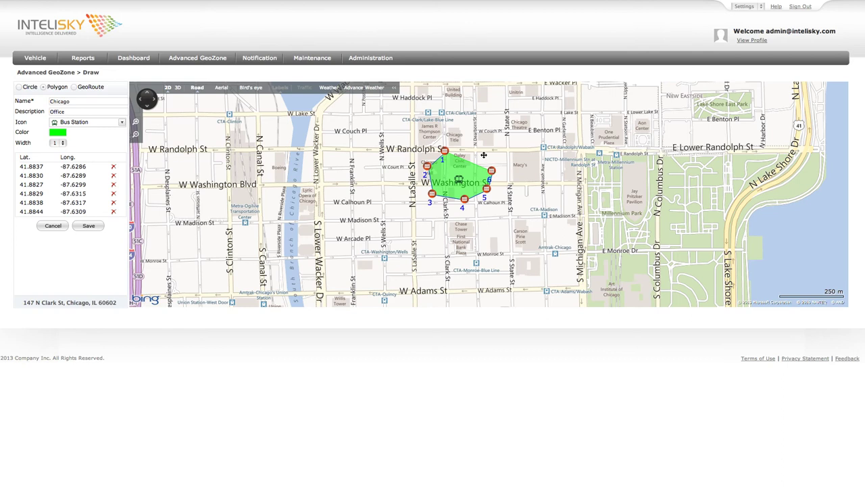
click(483, 155)
click(466, 144)
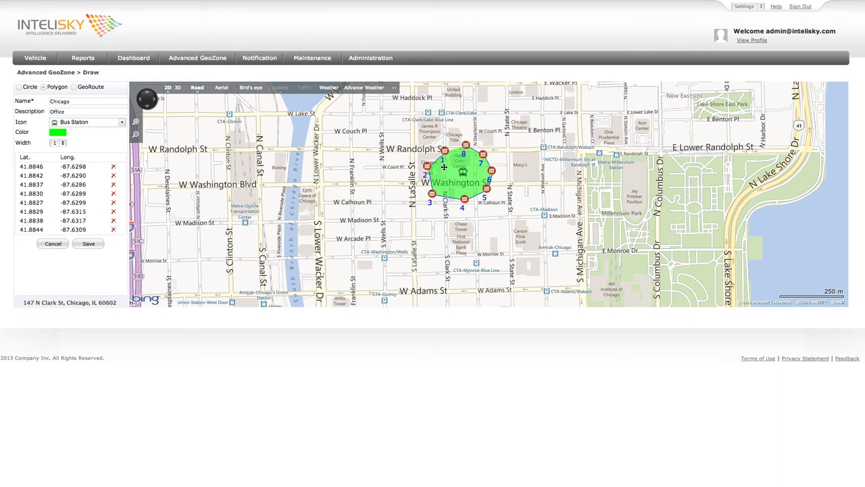
click(90, 247)
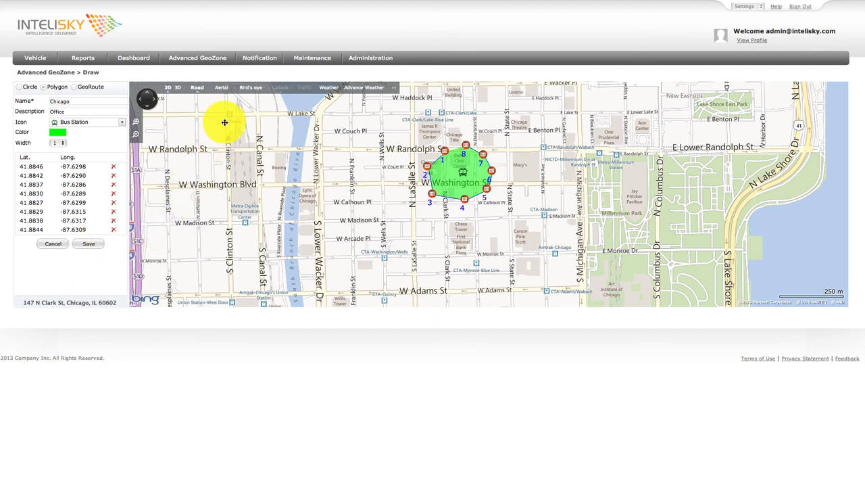
mouse_move(248, 61)
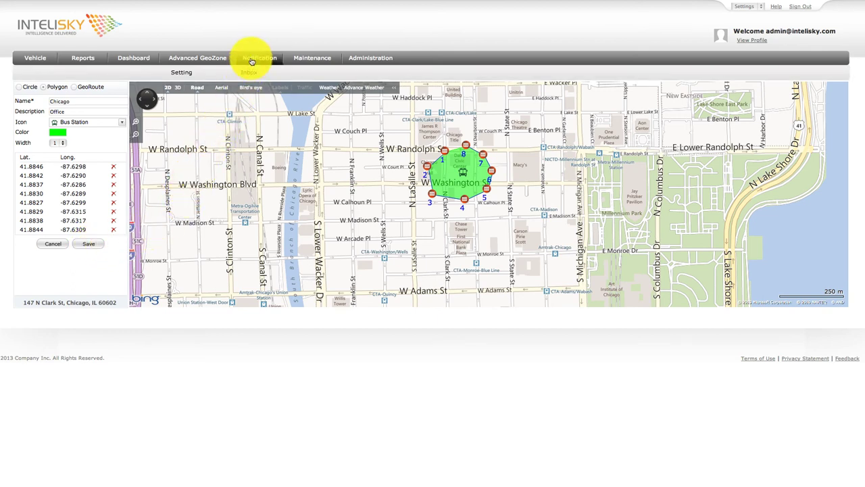